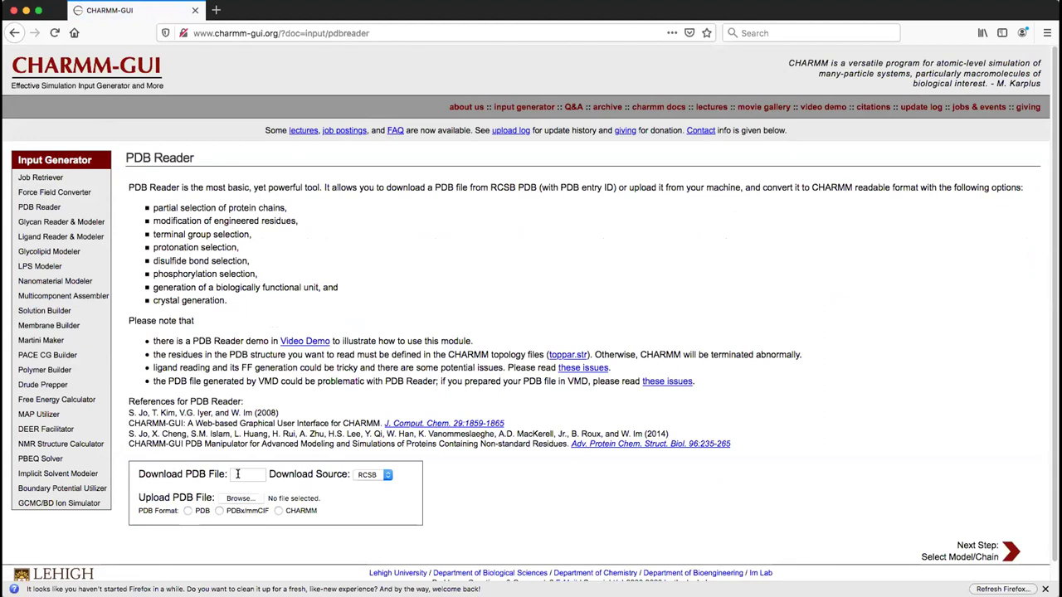
Download PDB entry 3gb1 from RCSB in PDB Reader and proceed to the model and chain selection
left_click(237, 474)
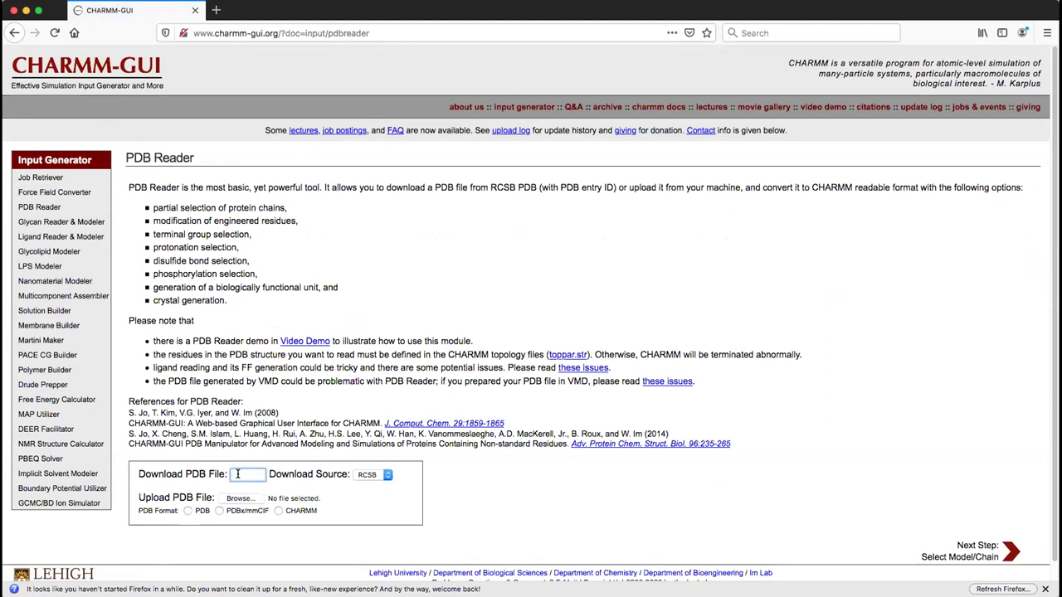
type("3GB1")
left_click(241, 488)
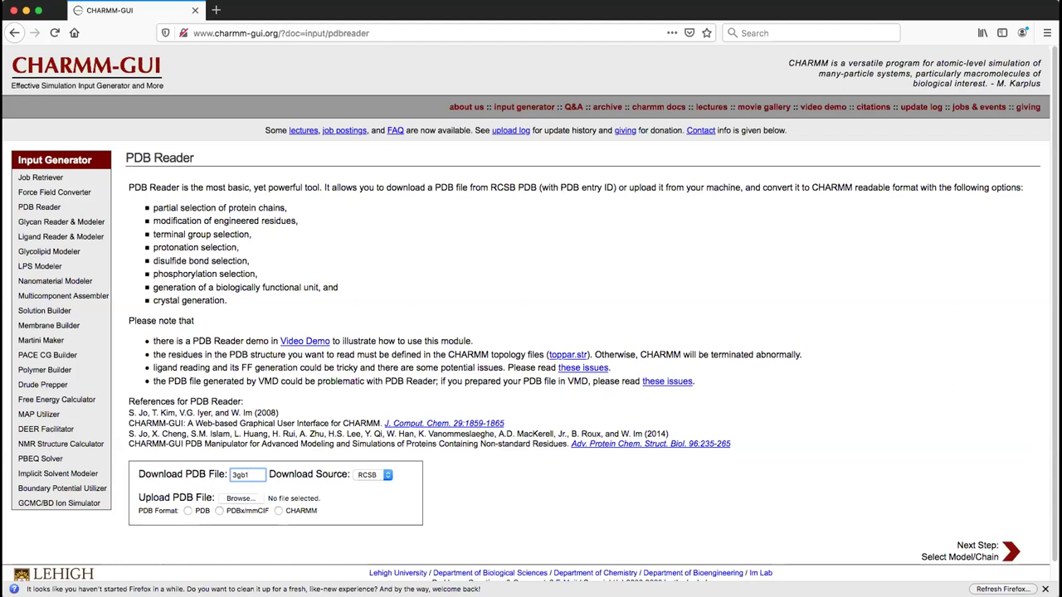
left_click(969, 546)
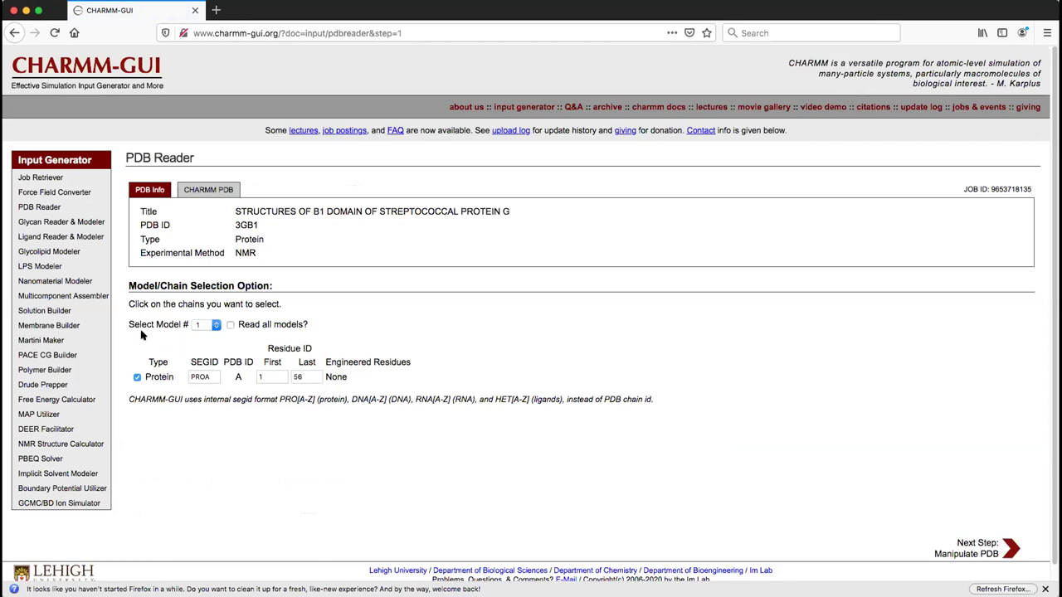
Look through the model numbers, proceed to PDB manipulation with model 1, and enable terminal group patching
left_click(215, 325)
scroll(233, 415, "down", 5)
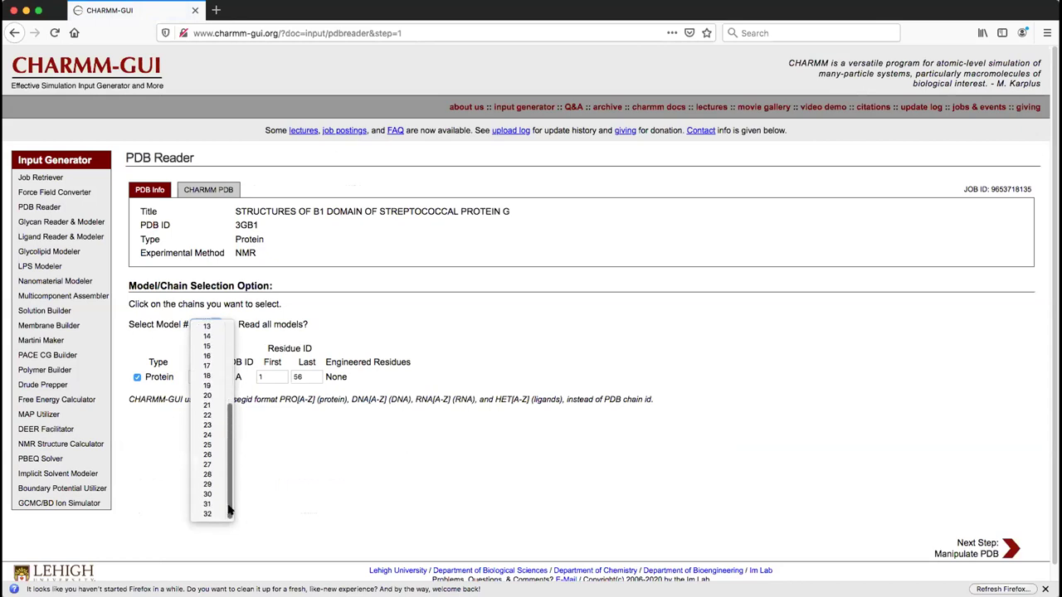
scroll(233, 414, "up", 3)
scroll(233, 414, "up", 2)
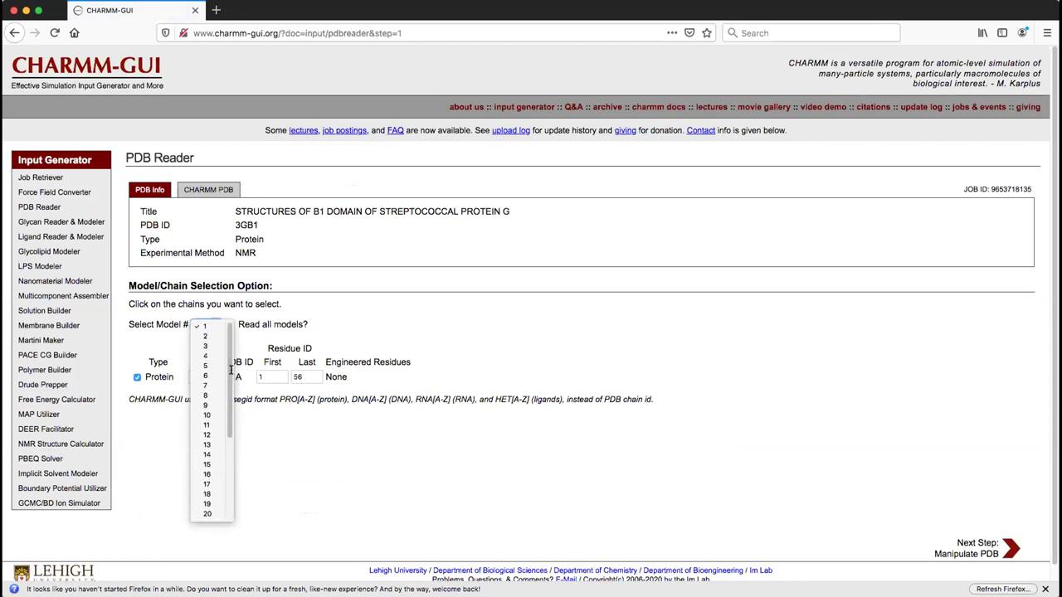
left_click(356, 327)
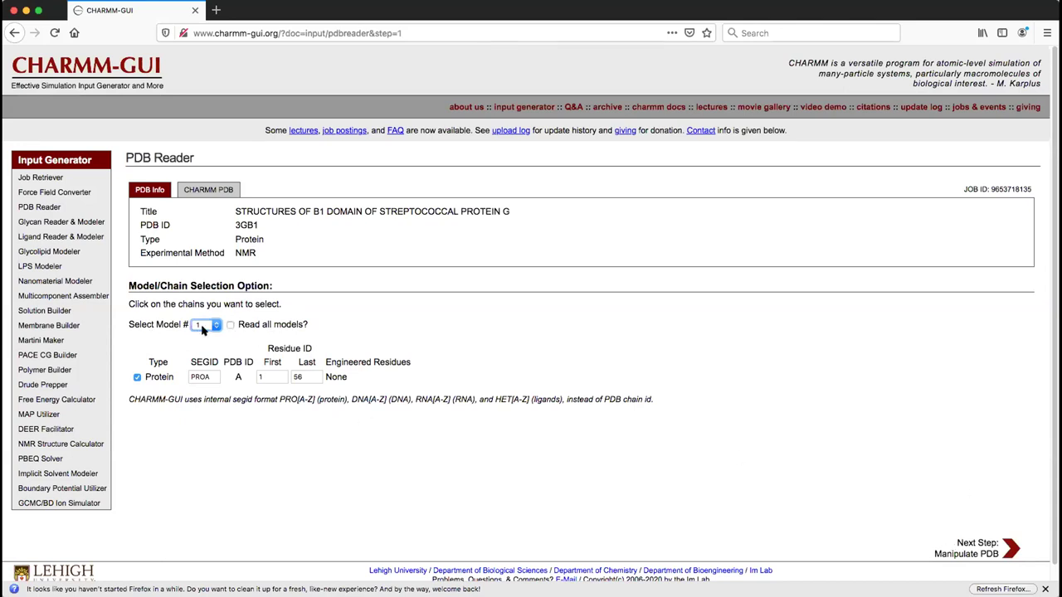
left_click(976, 544)
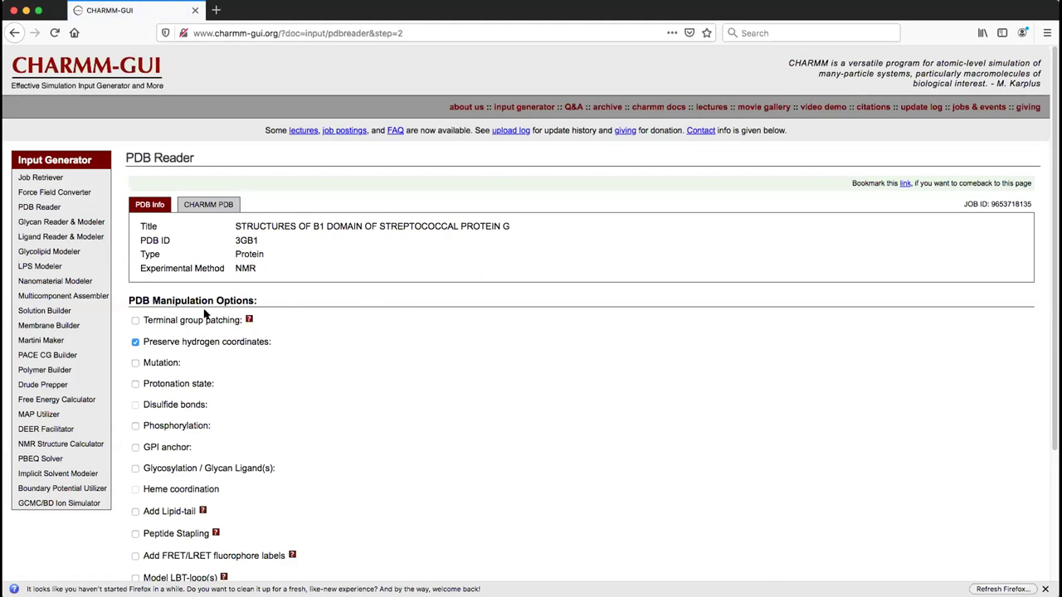
left_click(135, 321)
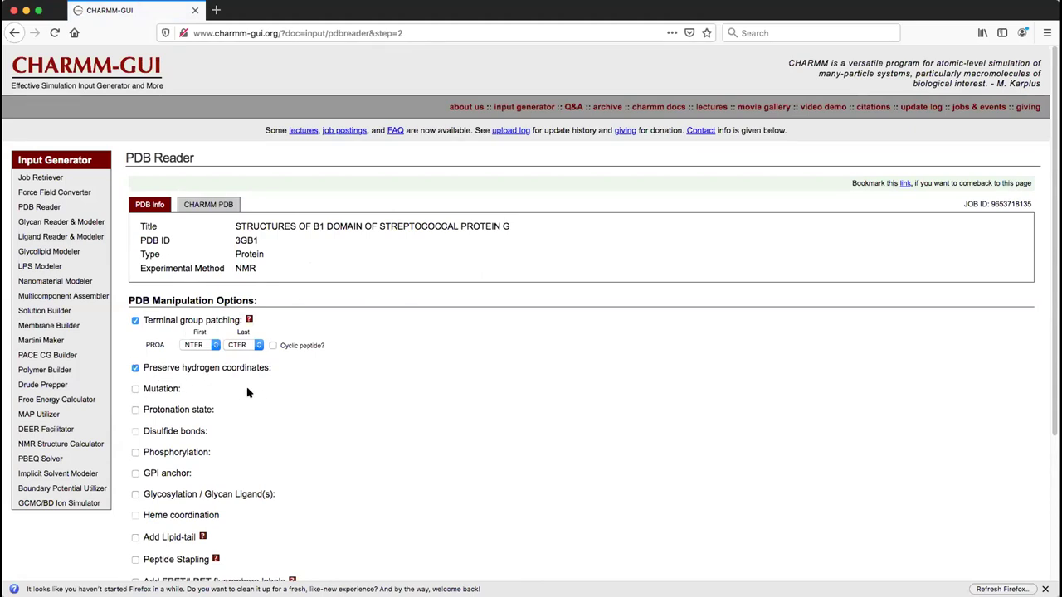
Preview the mutation, protonation state and phosphorylation options, turning each one off again
left_click(136, 390)
left_click(136, 390)
left_click(137, 411)
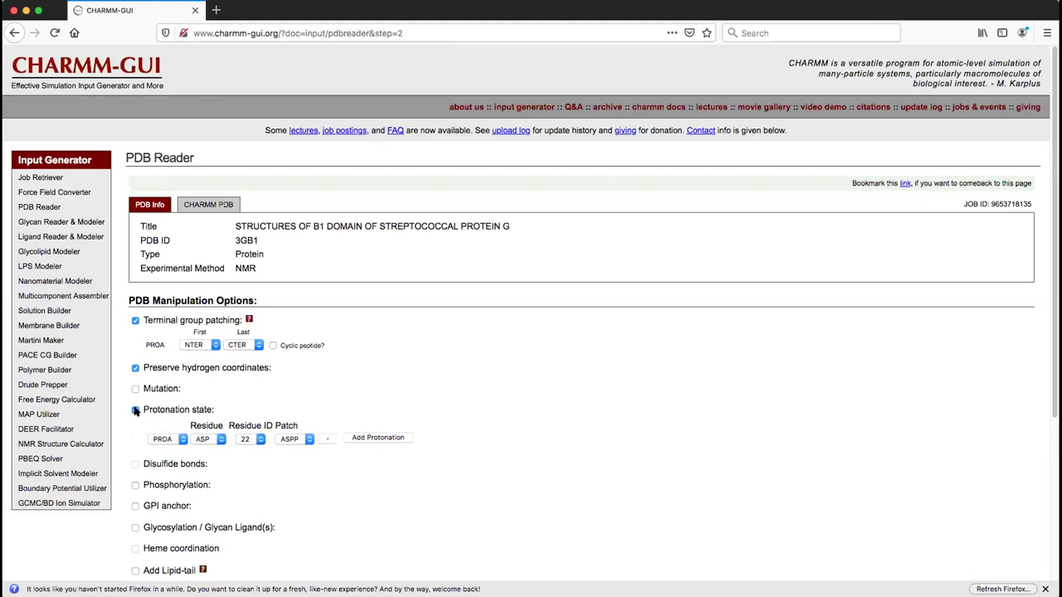
left_click(136, 411)
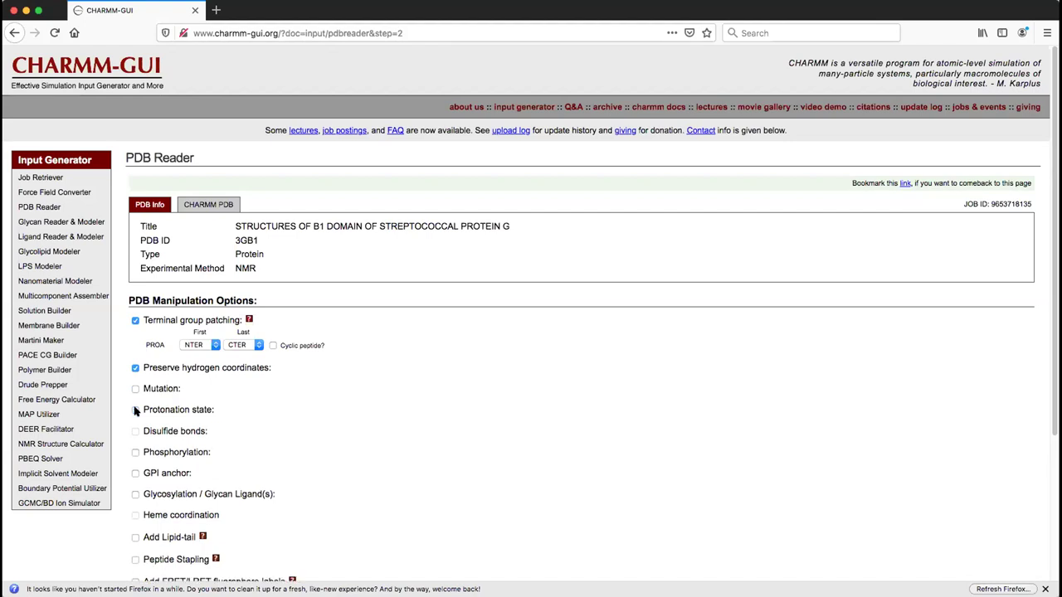
left_click(136, 453)
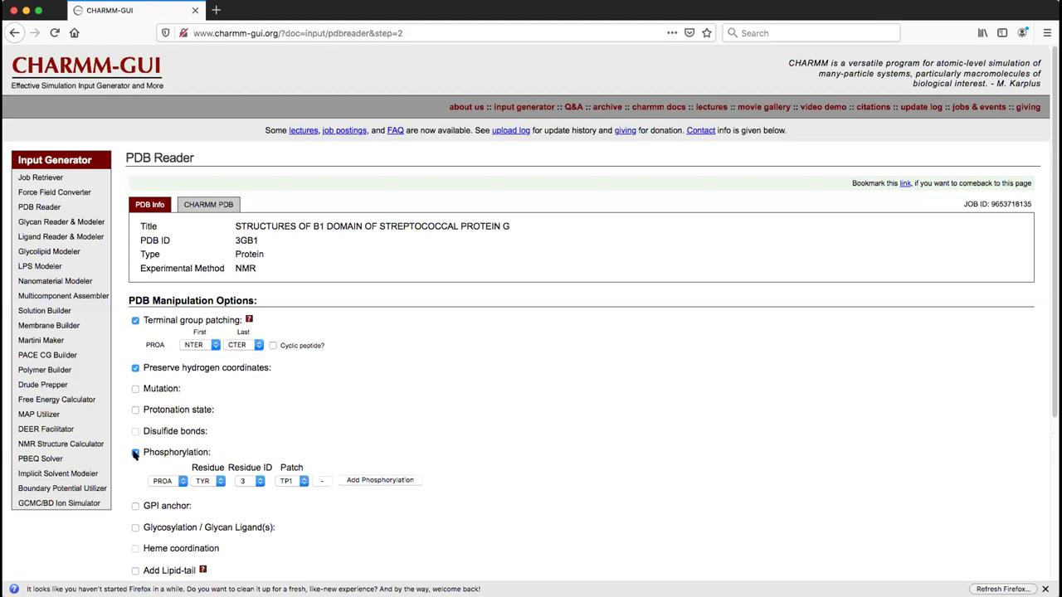
left_click(136, 453)
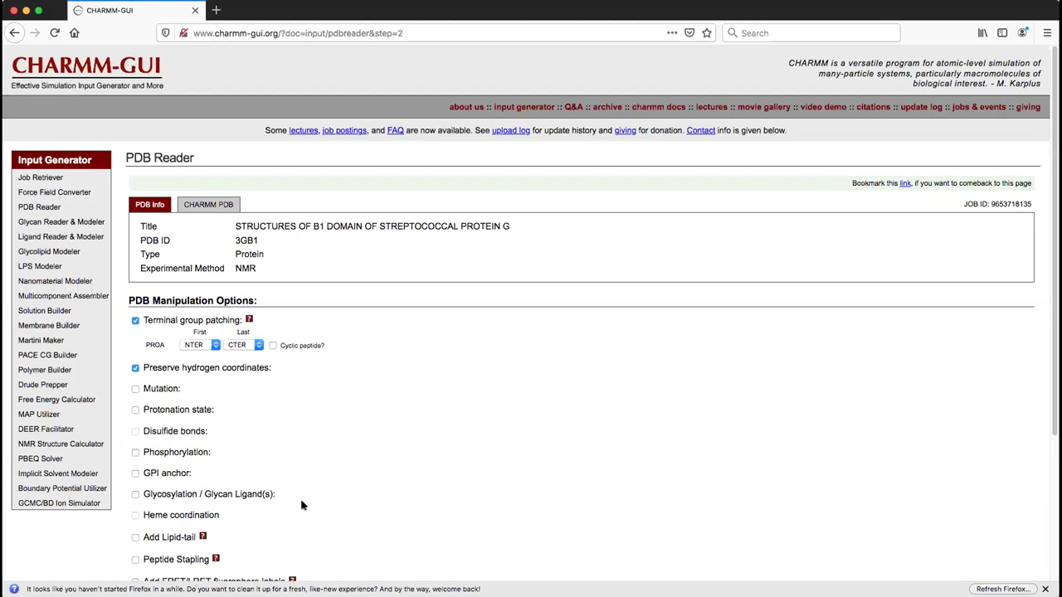
Review the remaining manipulation options, generate the PDB, and view the structure of step1_pdbreader.pdb
scroll(302, 505, "down", 1)
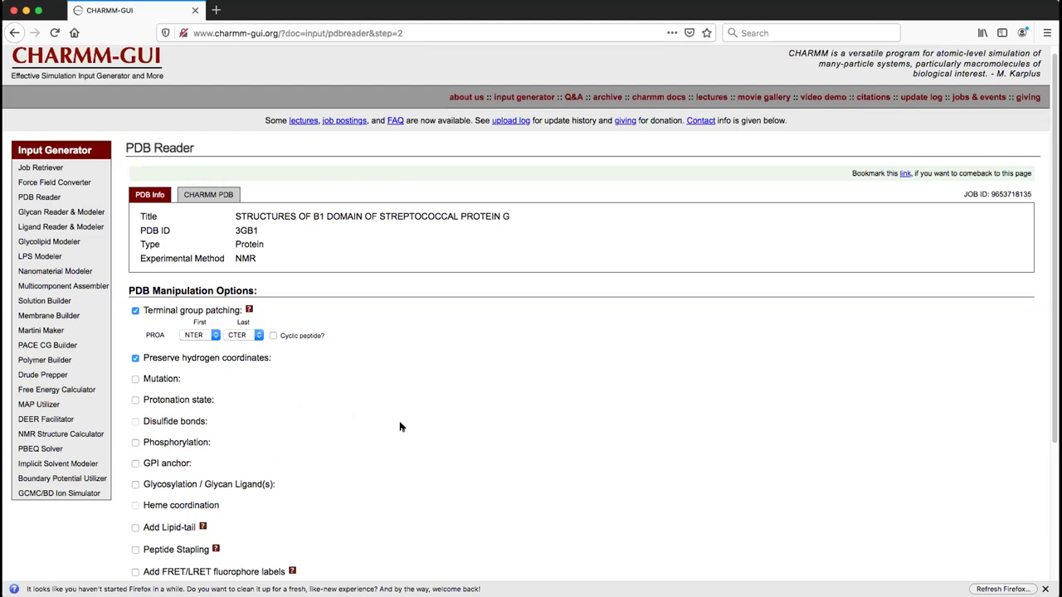
scroll(435, 446, "up", 1)
scroll(434, 446, "down", 5)
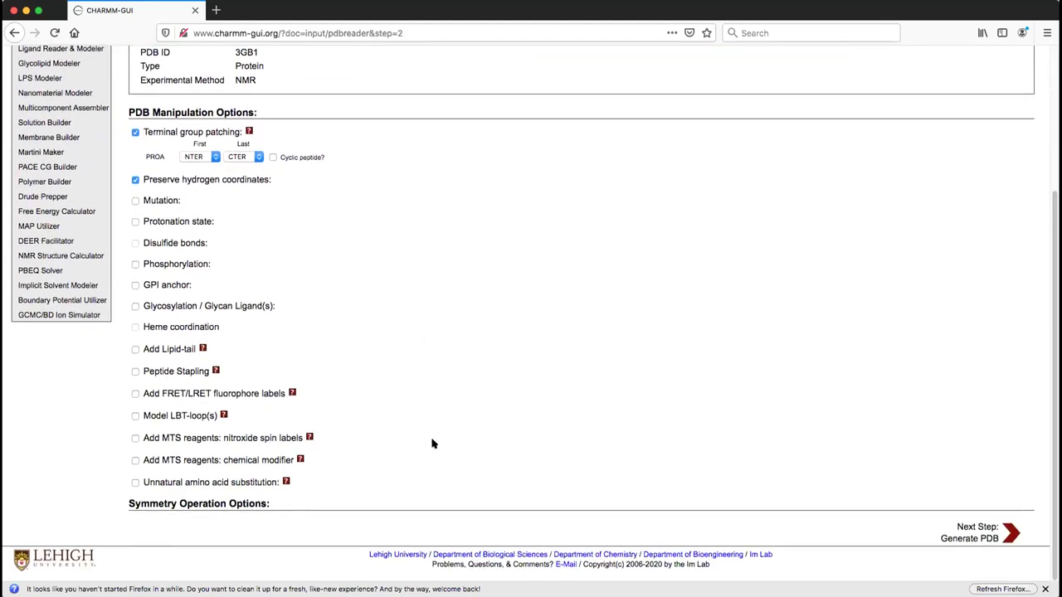
left_click(973, 532)
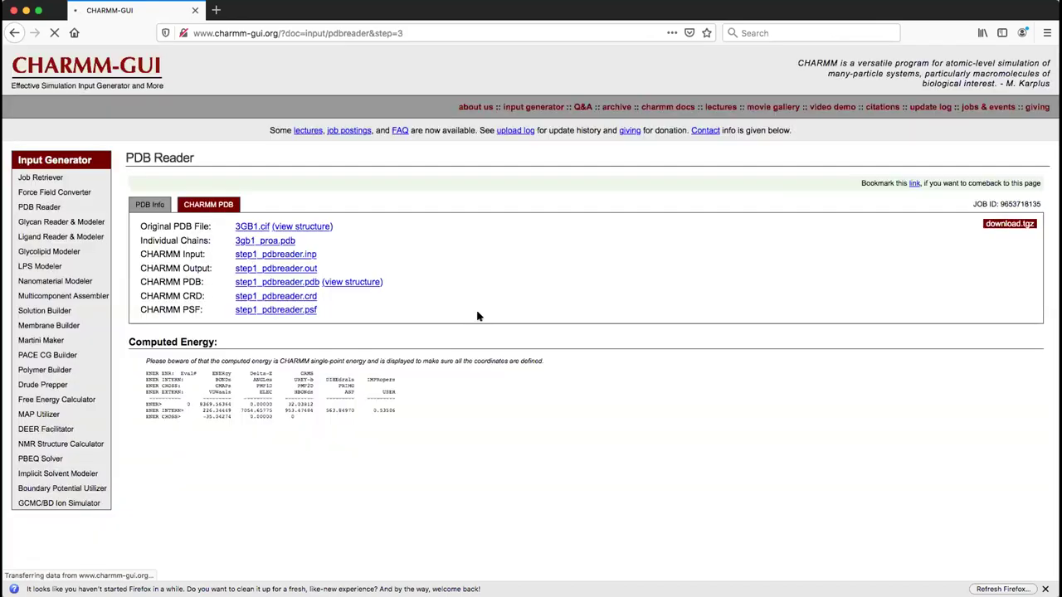
left_click(352, 282)
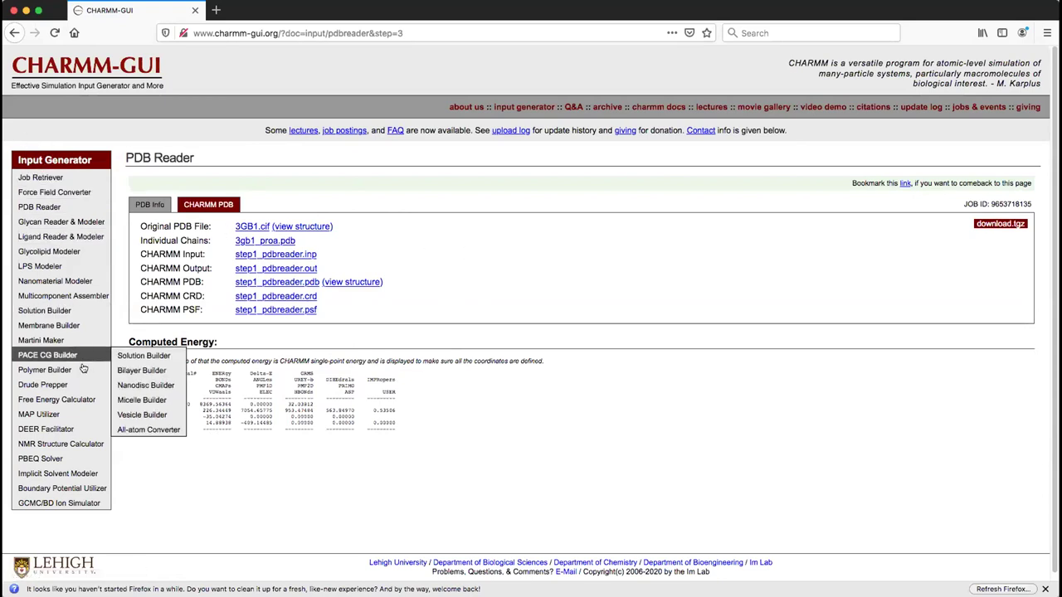
Start a Protein Solution System in Solution Builder with PDB entry 3gb1 downloaded from RCSB
left_click(48, 311)
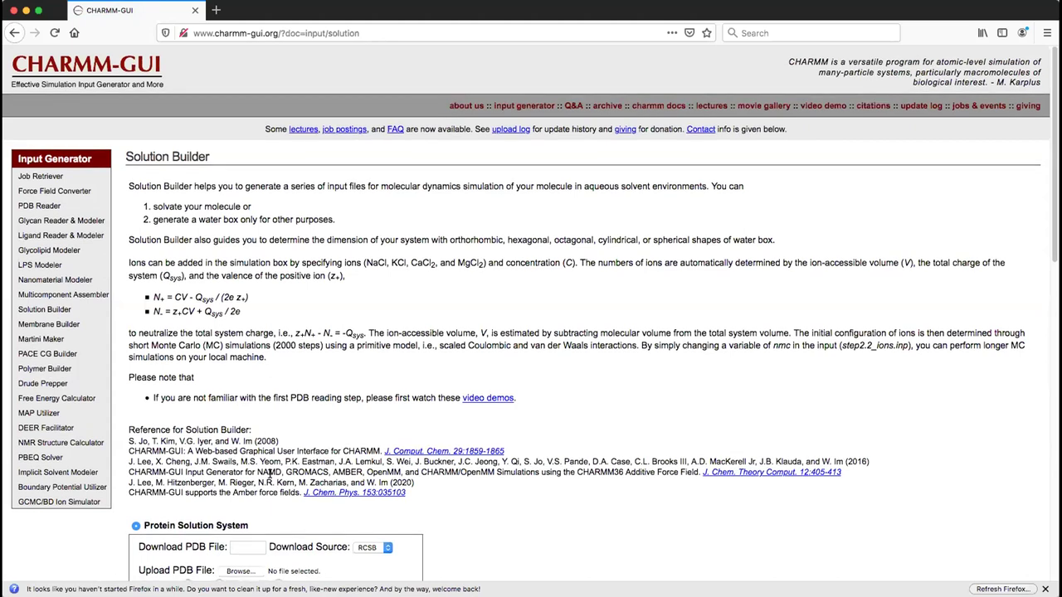
scroll(249, 373, "down", 5)
left_click(238, 292)
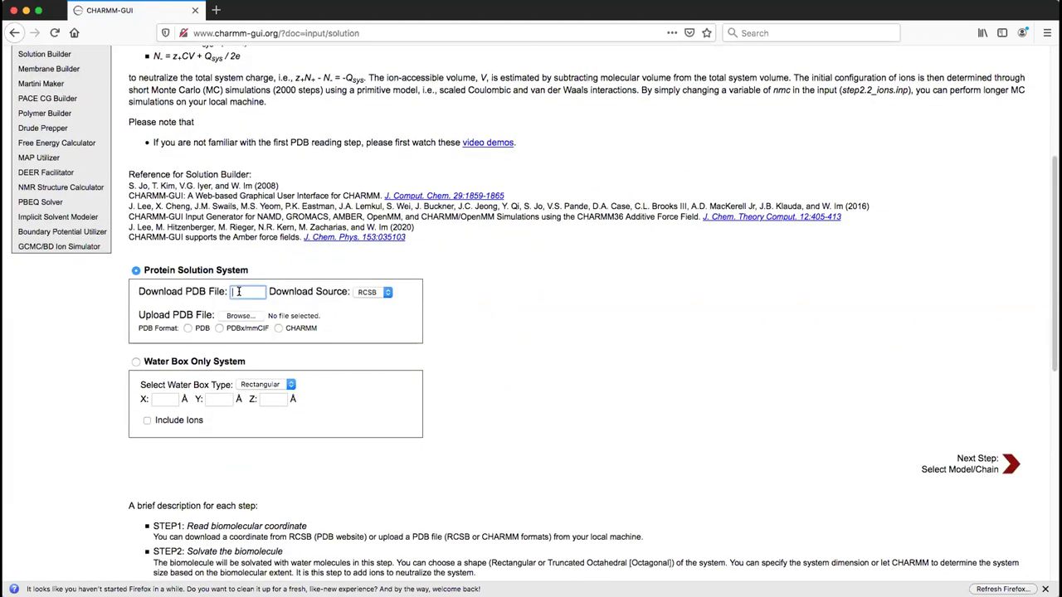
type("3gb1")
left_click(263, 307)
left_click(981, 462)
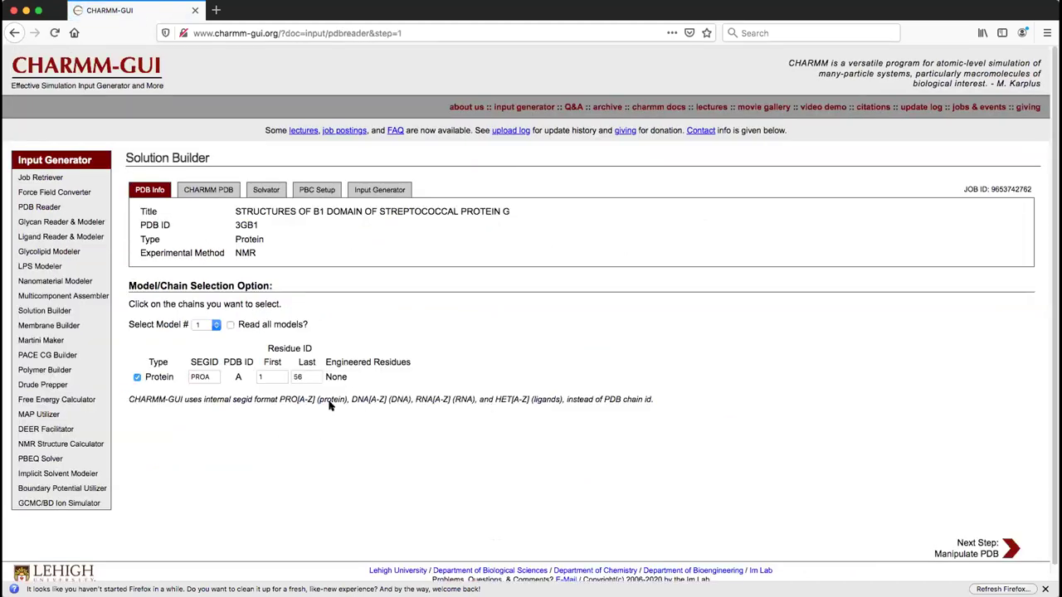
Accept the default model and chain, and enable terminal group patching with NTER first and CTER last
left_click(959, 547)
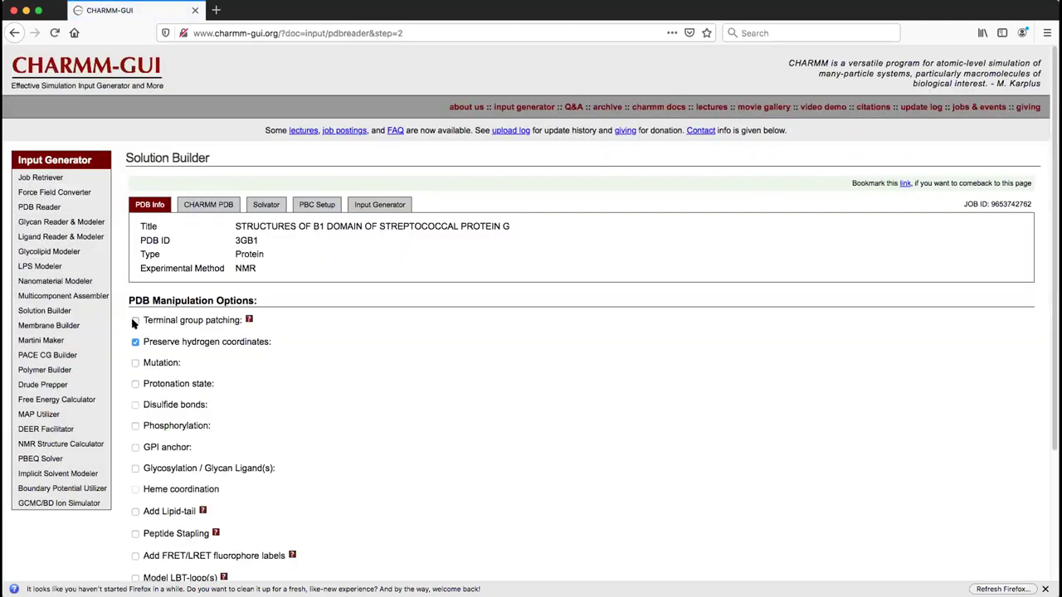
left_click(136, 321)
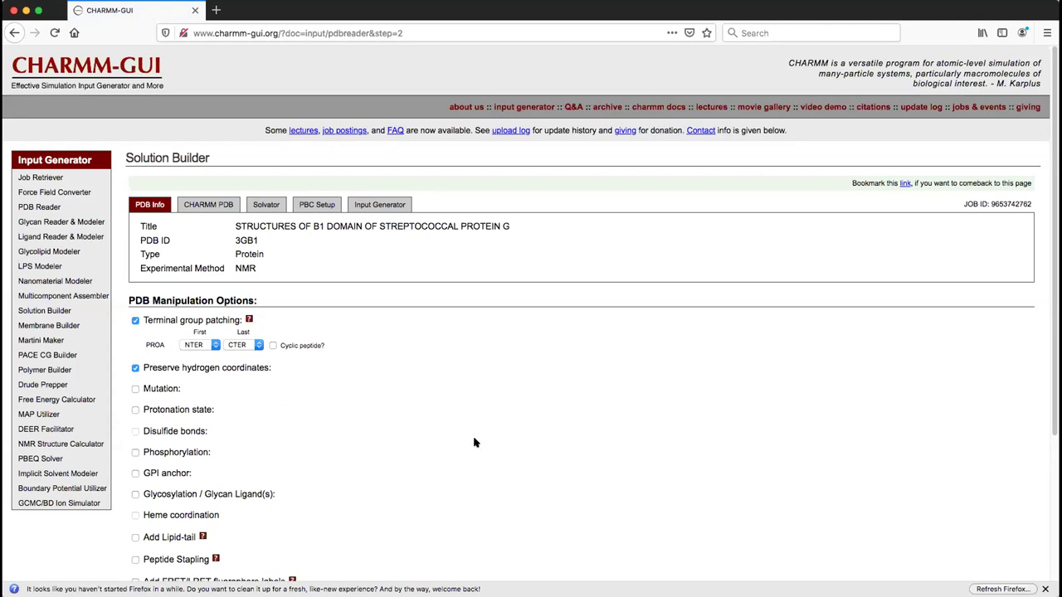
scroll(473, 440, "down", 3)
left_click(214, 228)
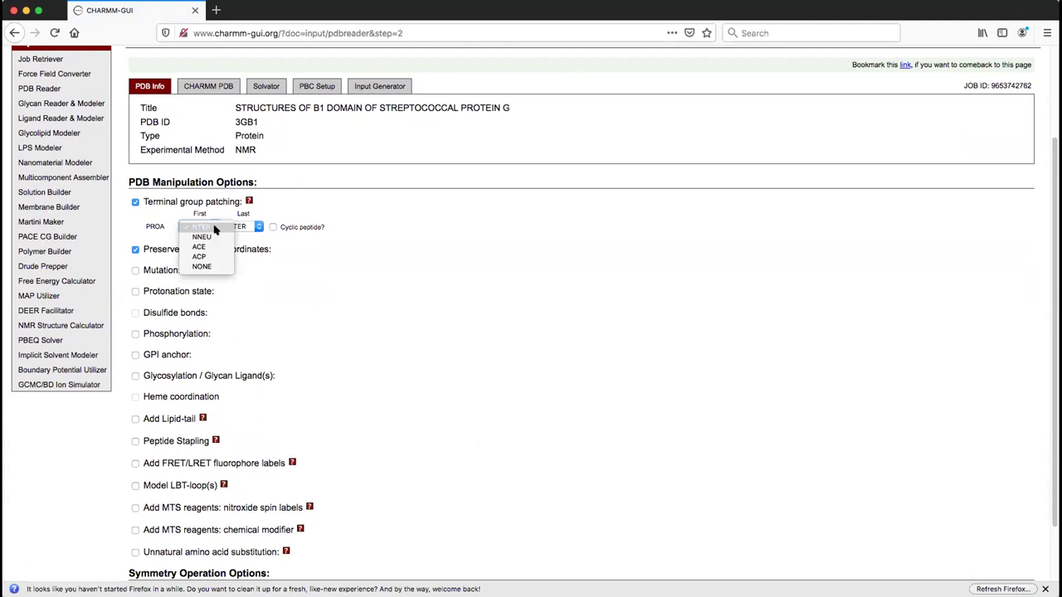
left_click(214, 229)
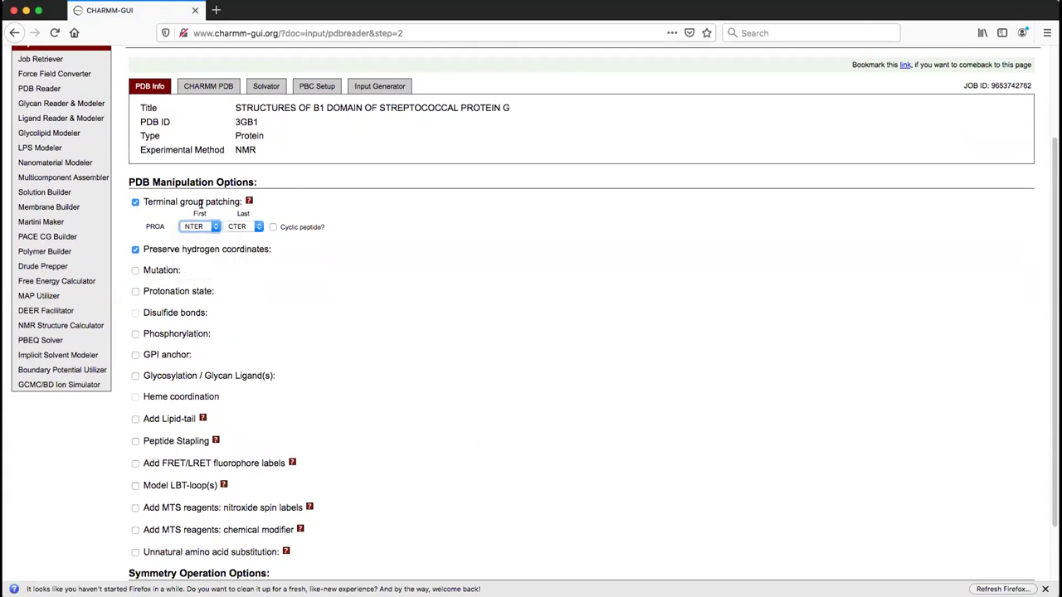
left_click(240, 228)
left_click(239, 228)
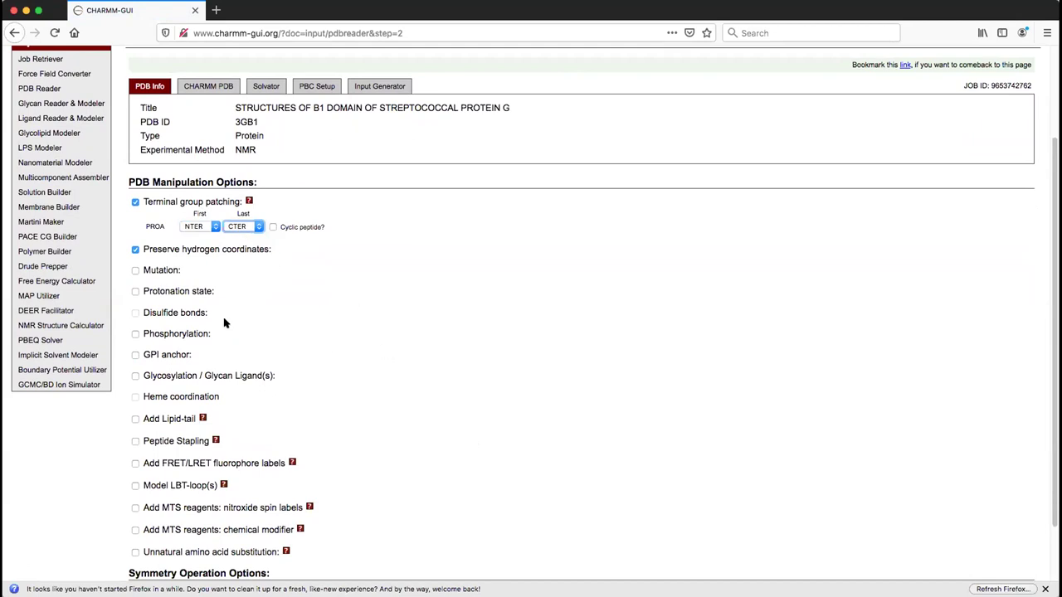
Generate the PDB for the solution system with the chosen manipulation options
scroll(463, 341, "up", 3)
scroll(463, 341, "down", 3)
scroll(463, 340, "down", 2)
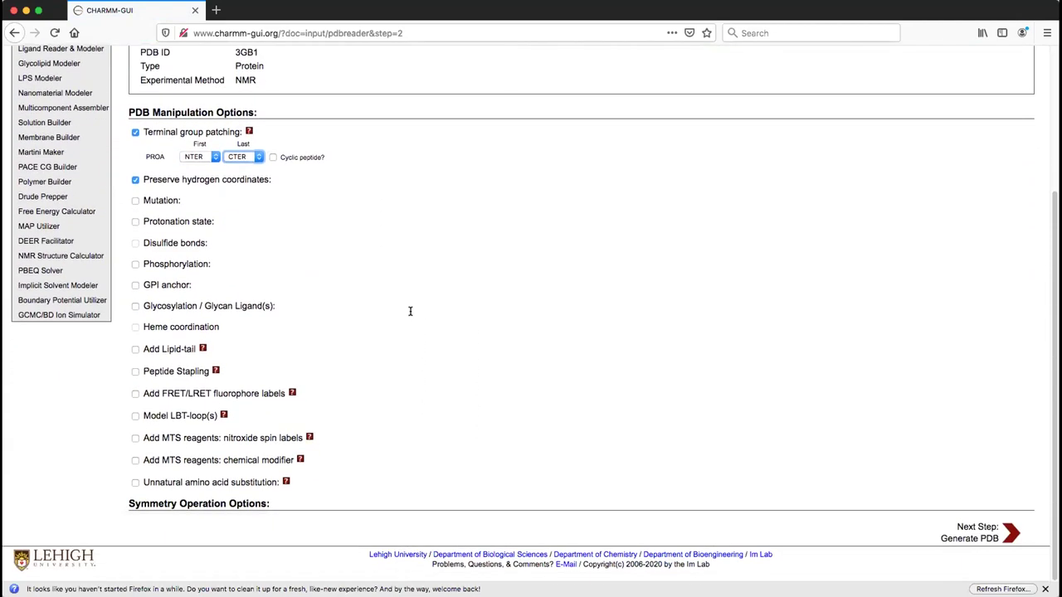
left_click(977, 529)
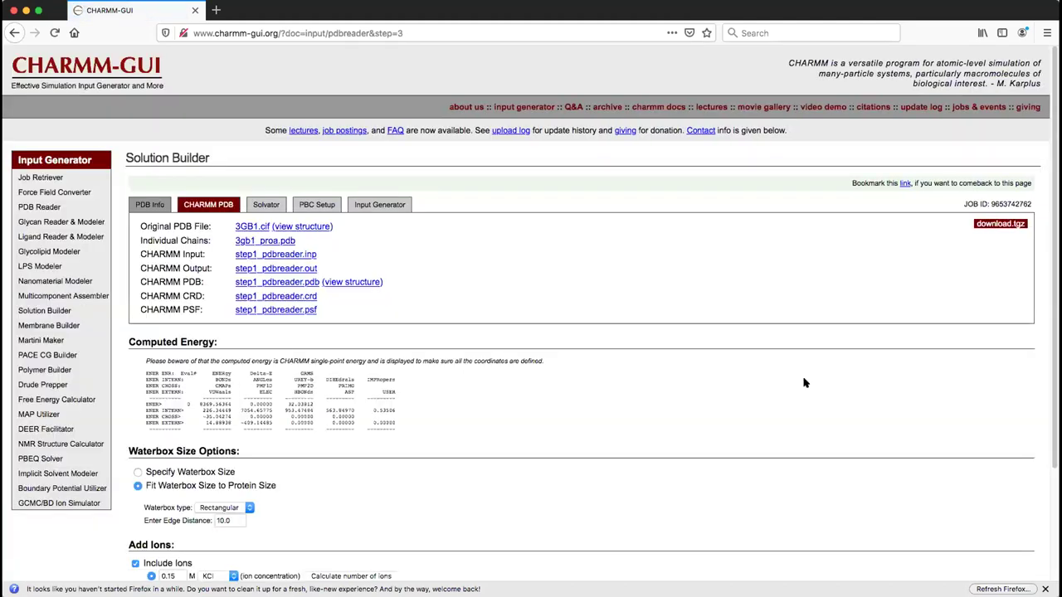
Choose Rectangular as the waterbox type for a box fitted to the protein size
scroll(389, 318, "down", 2)
scroll(381, 274, "down", 3)
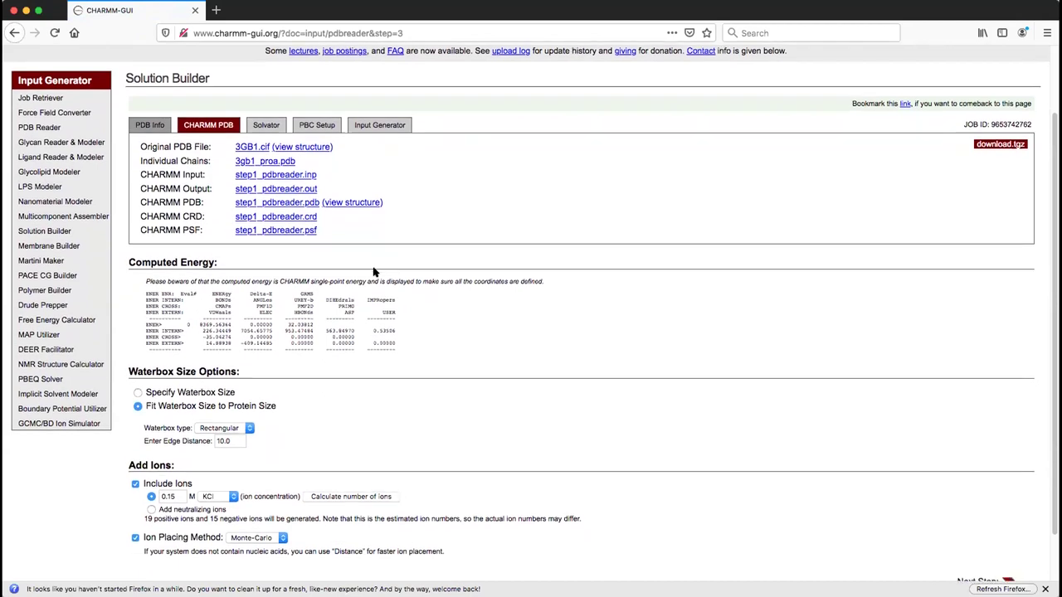
scroll(361, 208, "down", 2)
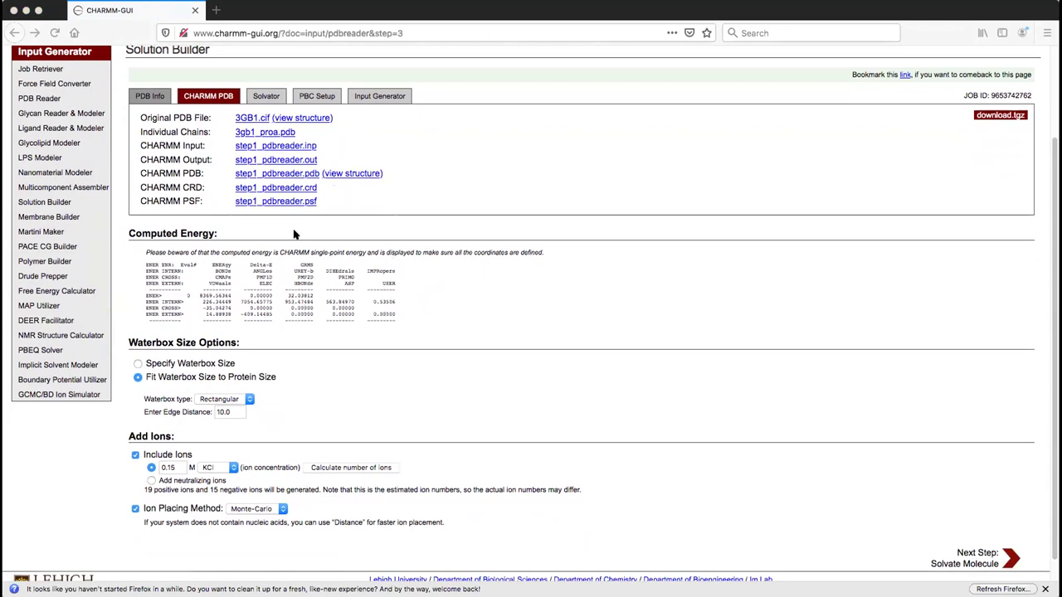
left_click(26, 9)
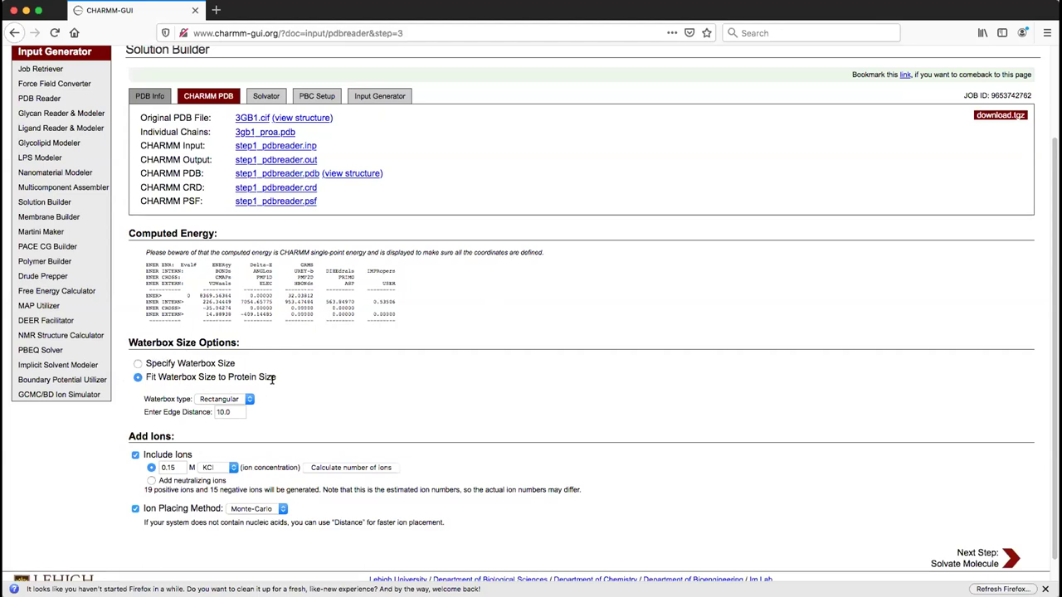
left_click(246, 400)
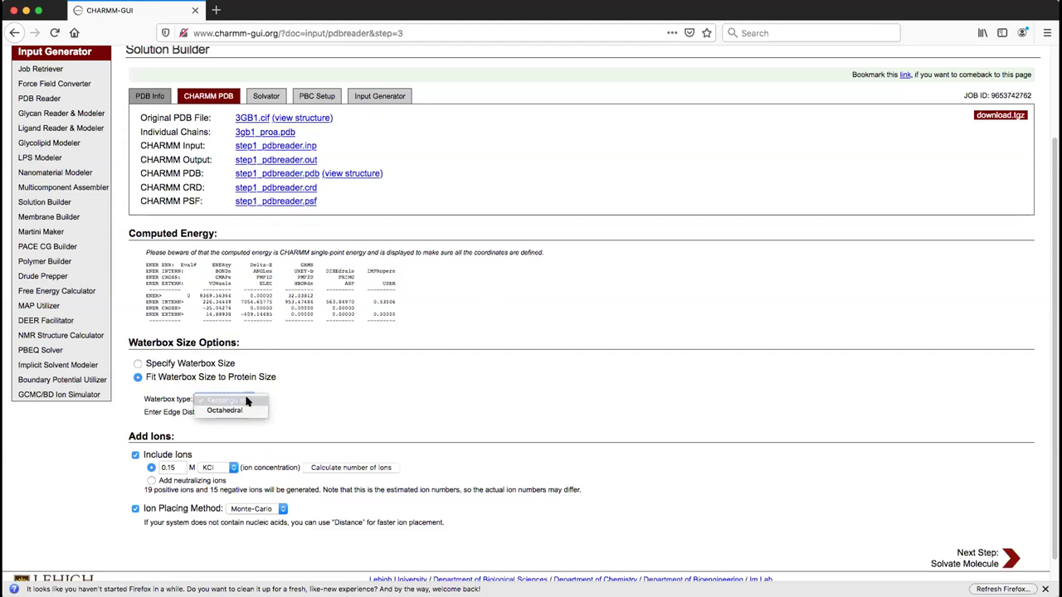
left_click(246, 400)
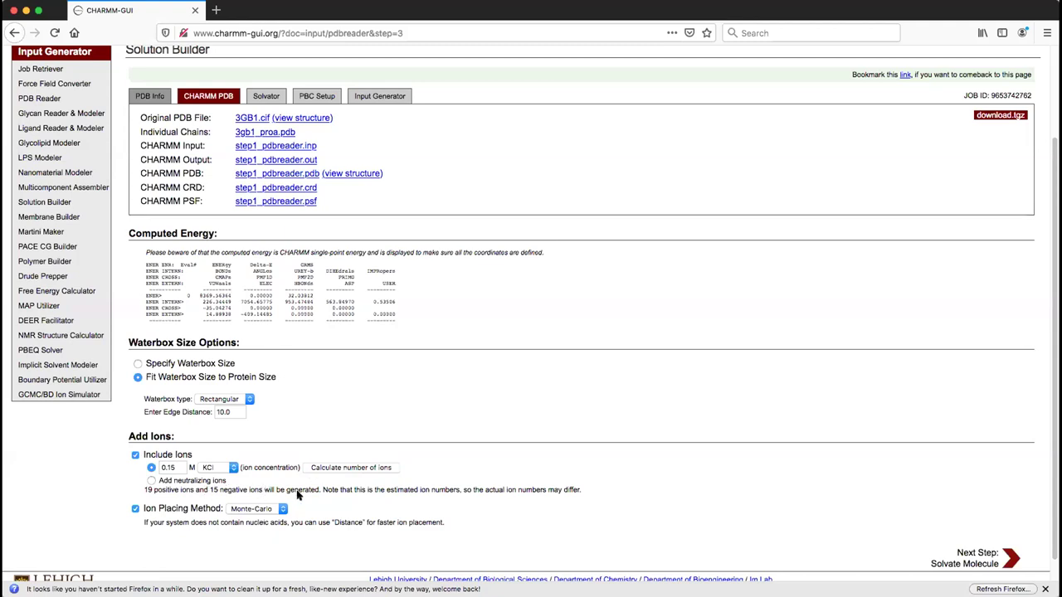
Include only neutralizing ions, placed with the Monte-Carlo method, and solvate the molecule
left_click(150, 481)
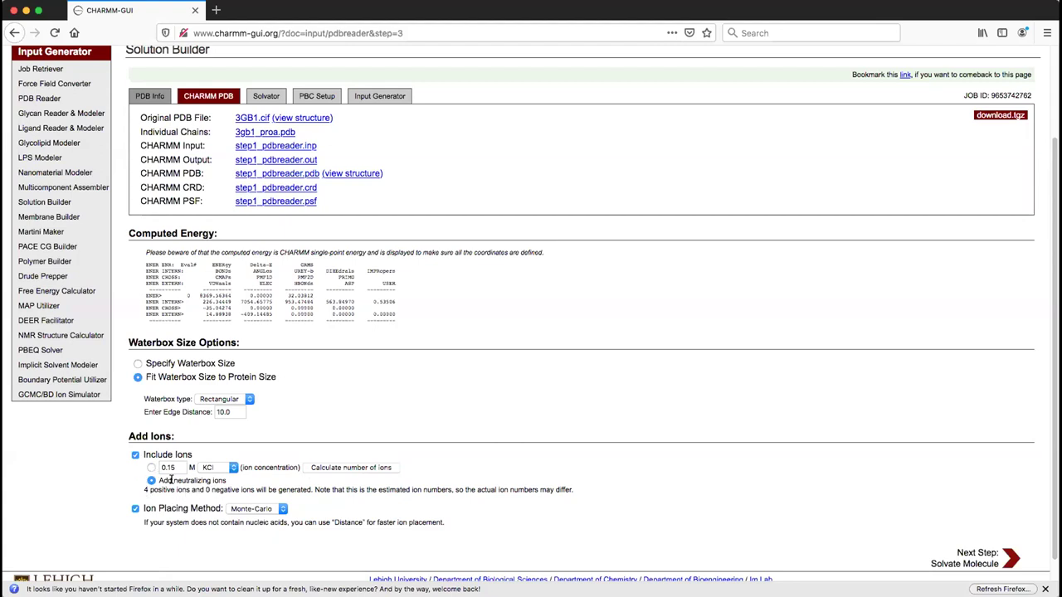
left_click(135, 455)
left_click(134, 455)
left_click(281, 508)
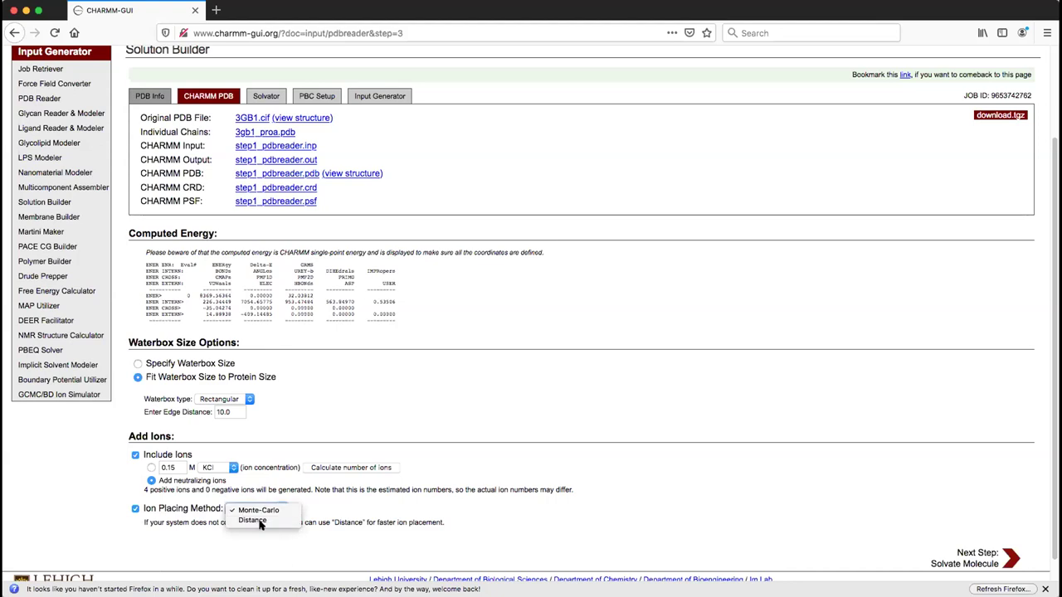
left_click(323, 513)
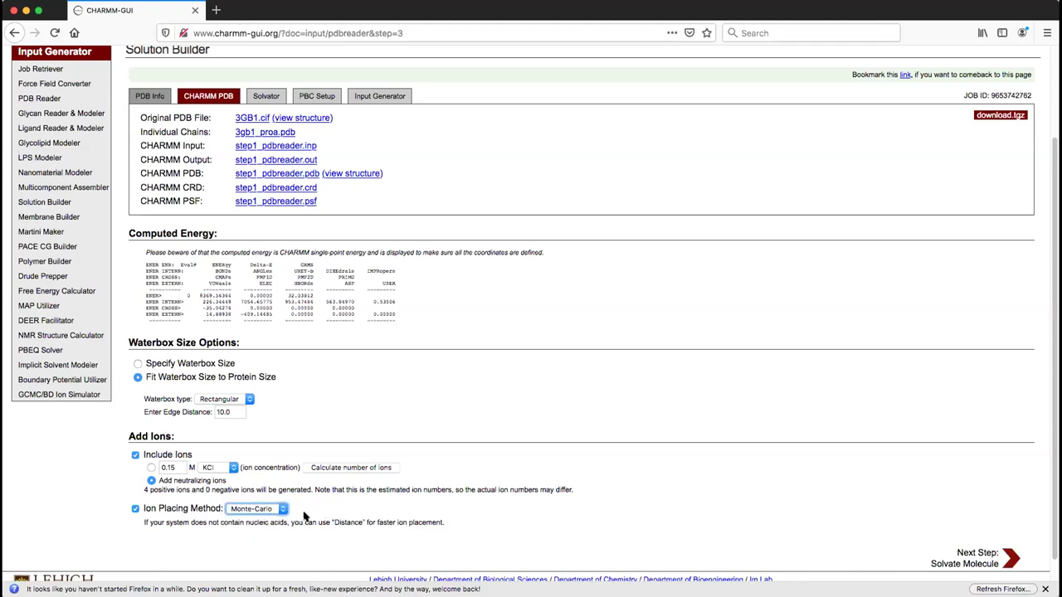
left_click(964, 553)
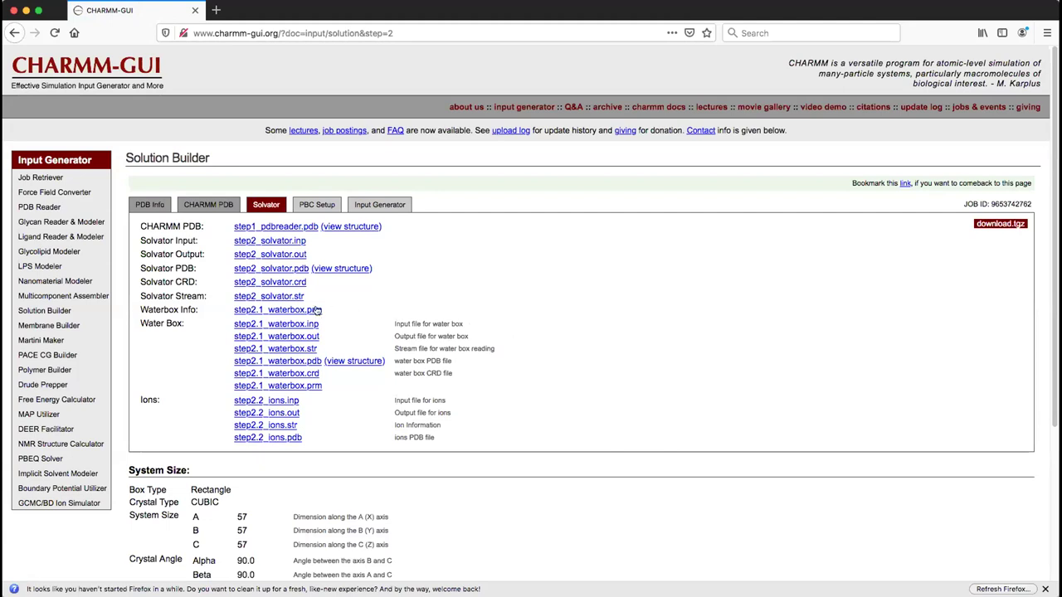
View the solvated structure in step2_solvator.pdb, and set up the periodic boundary condition with automatically generated PME FFT grid information
left_click(340, 268)
scroll(586, 422, "down", 5)
scroll(585, 422, "down", 1)
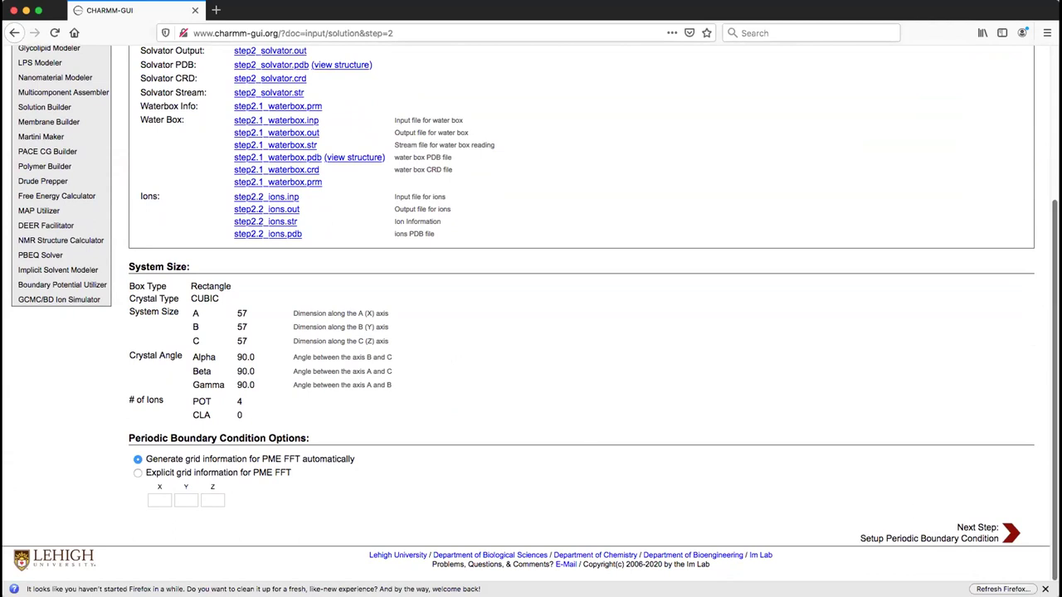
left_click(971, 537)
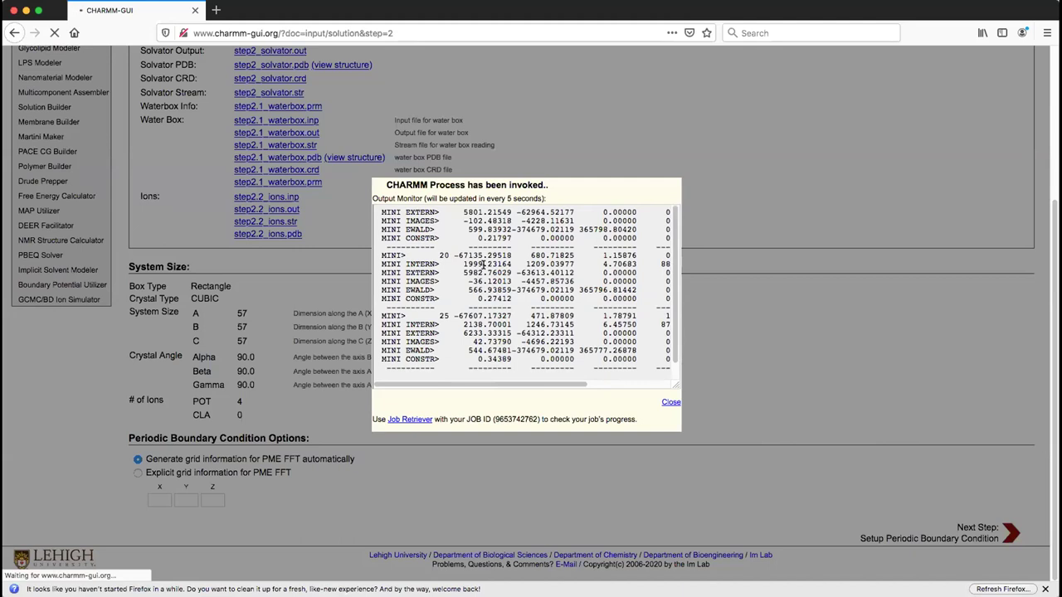
left_click_drag(544, 386, 514, 388)
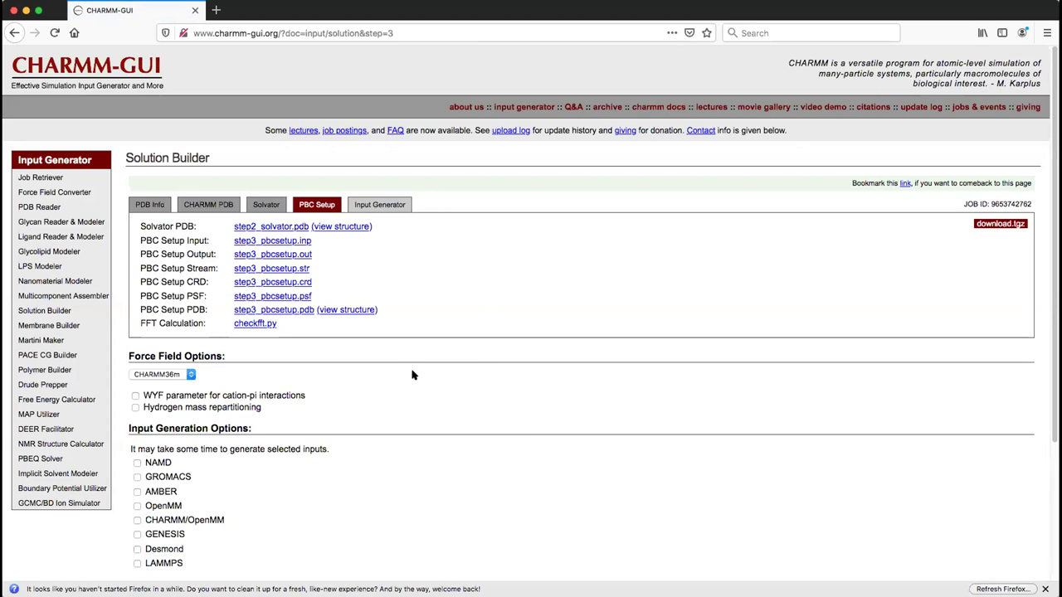
View the structure of step2_solvator.pdb and review the force field choices, keeping CHARMM36m
left_click(343, 230)
scroll(452, 432, "down", 3)
scroll(453, 432, "down", 2)
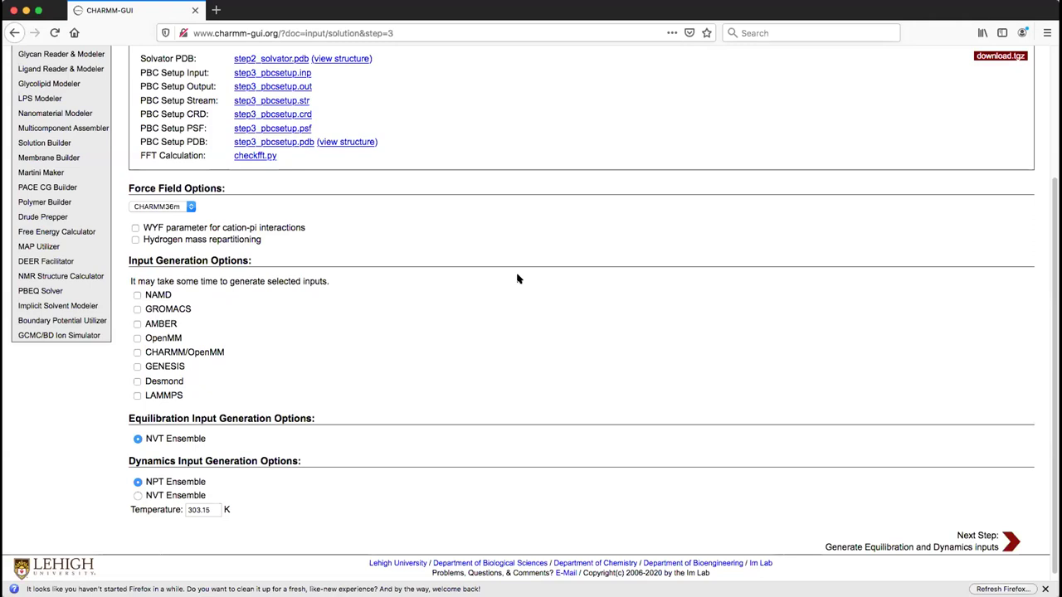
left_click(190, 207)
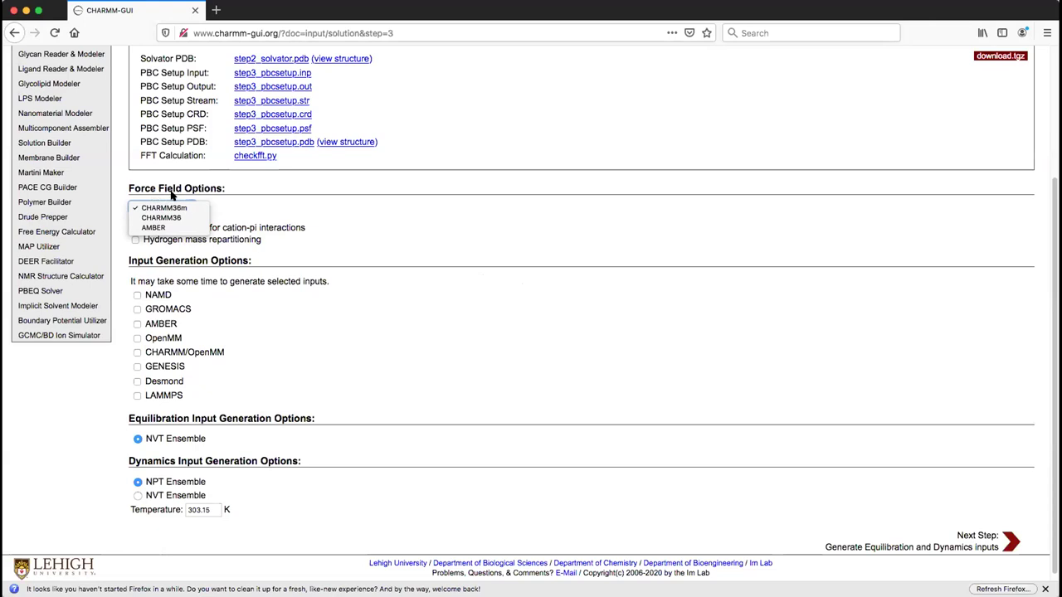
left_click(303, 237)
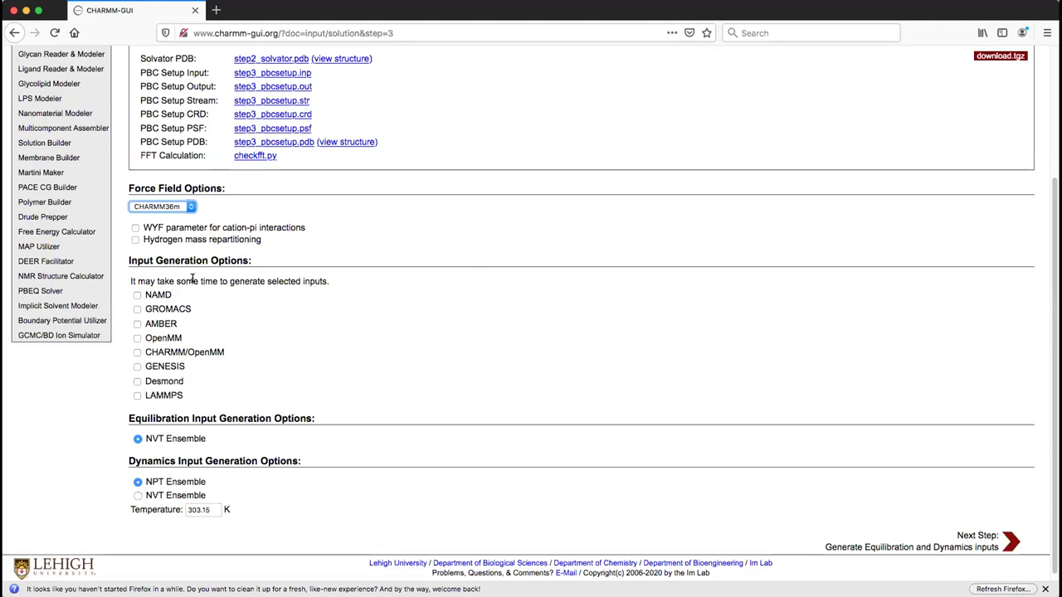
left_click(137, 296)
left_click(136, 309)
left_click(137, 324)
left_click(137, 295)
left_click(137, 310)
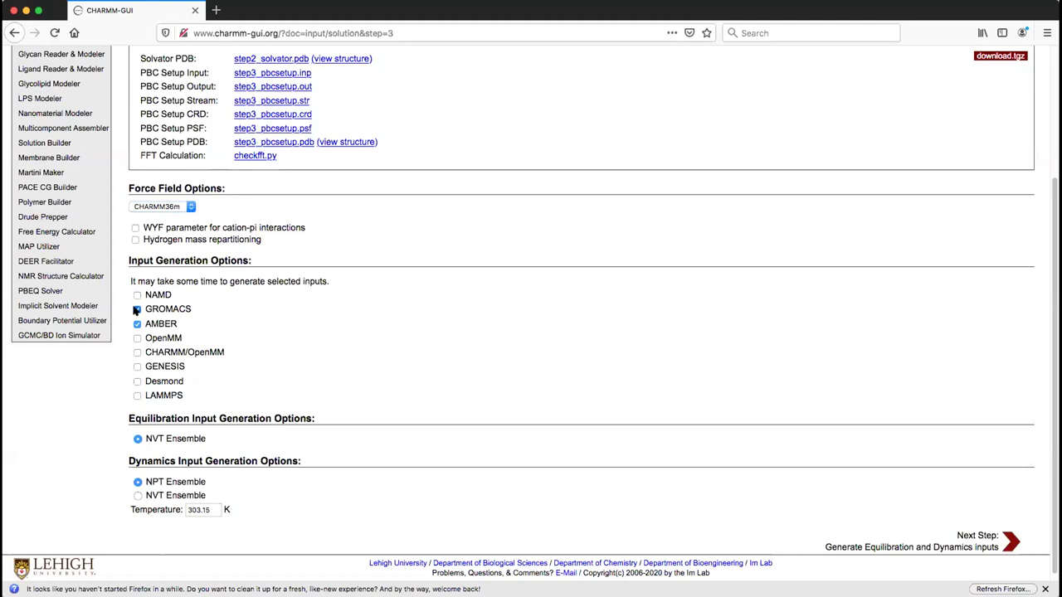
left_click(137, 324)
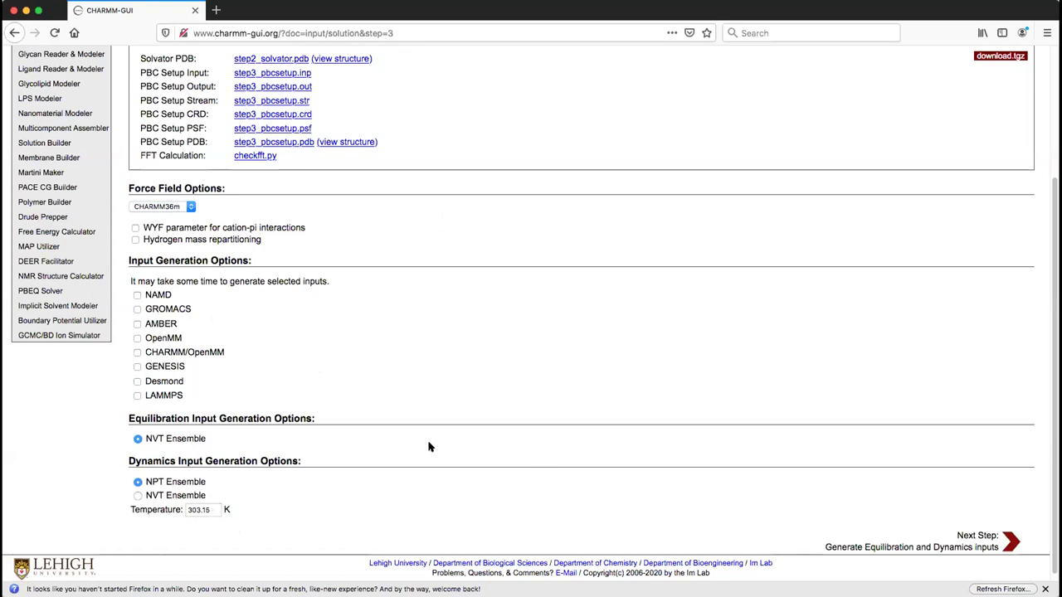
Generate the equilibration and dynamics inputs without extra program formats, and view the structure of step3_pbcsetup.pdb
left_click(975, 540)
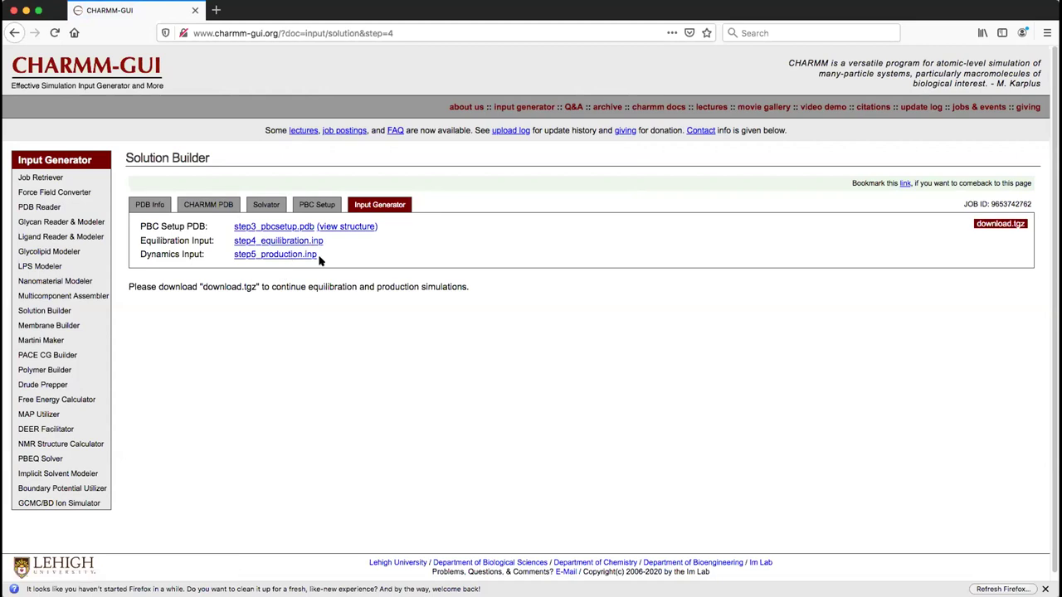
left_click(359, 230)
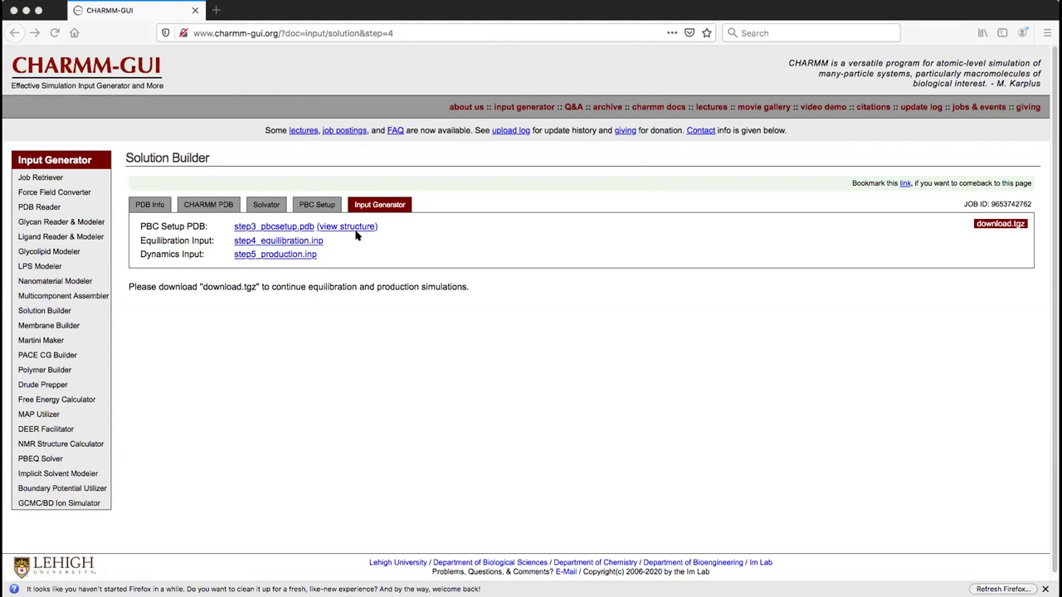
left_click(25, 10)
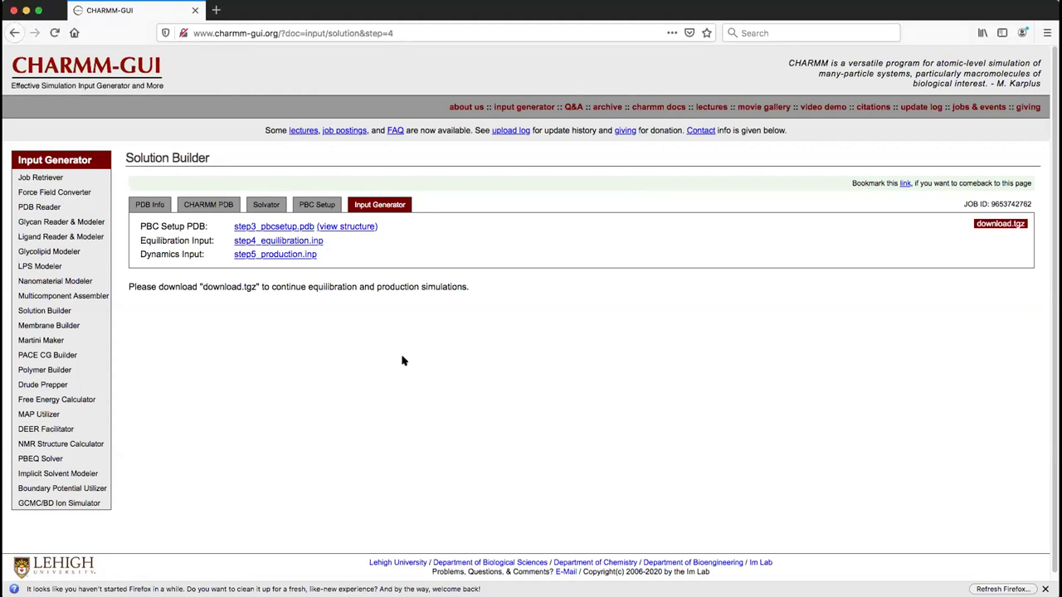